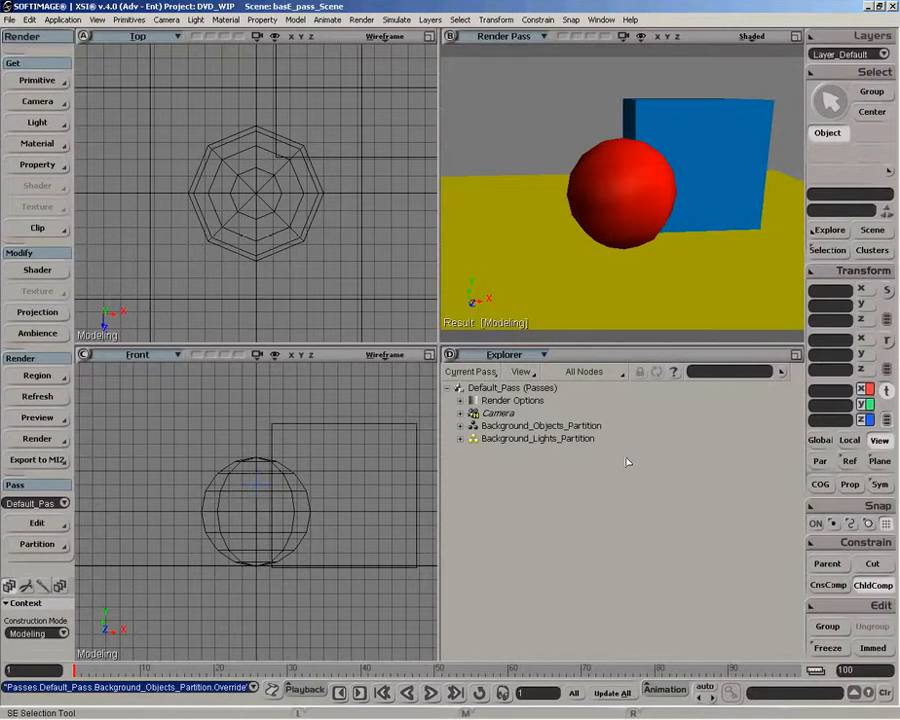
Step: Add an Override property to Background_Objects_Partition in Default_Pass and enlarge its property page
{"action": "left_click", "coordinate": [489, 427]}
{"action": "left_click", "coordinate": [461, 426]}
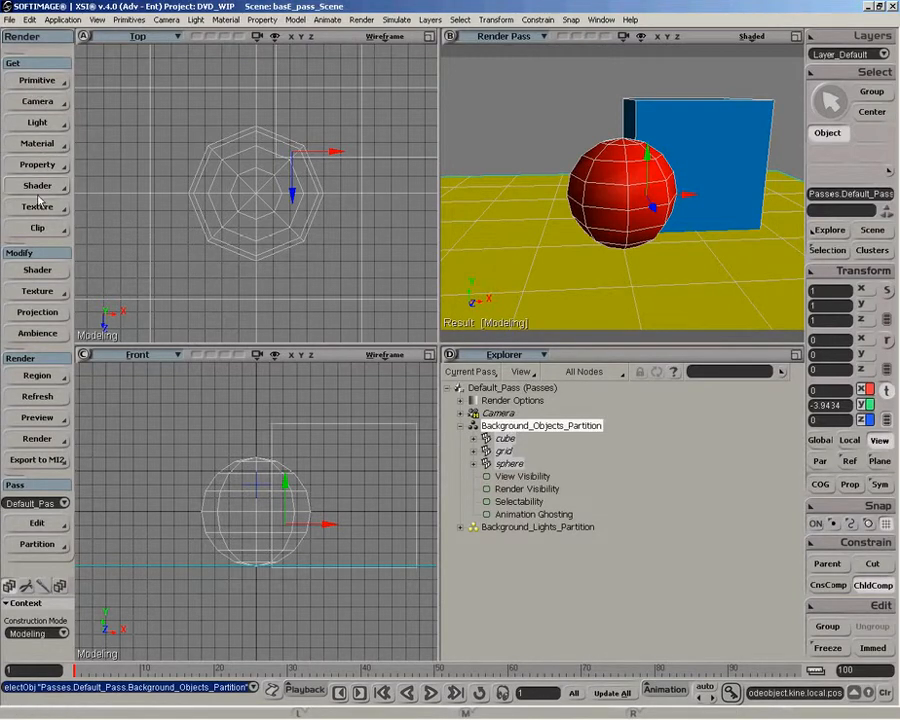
{"action": "left_click", "coordinate": [37, 164]}
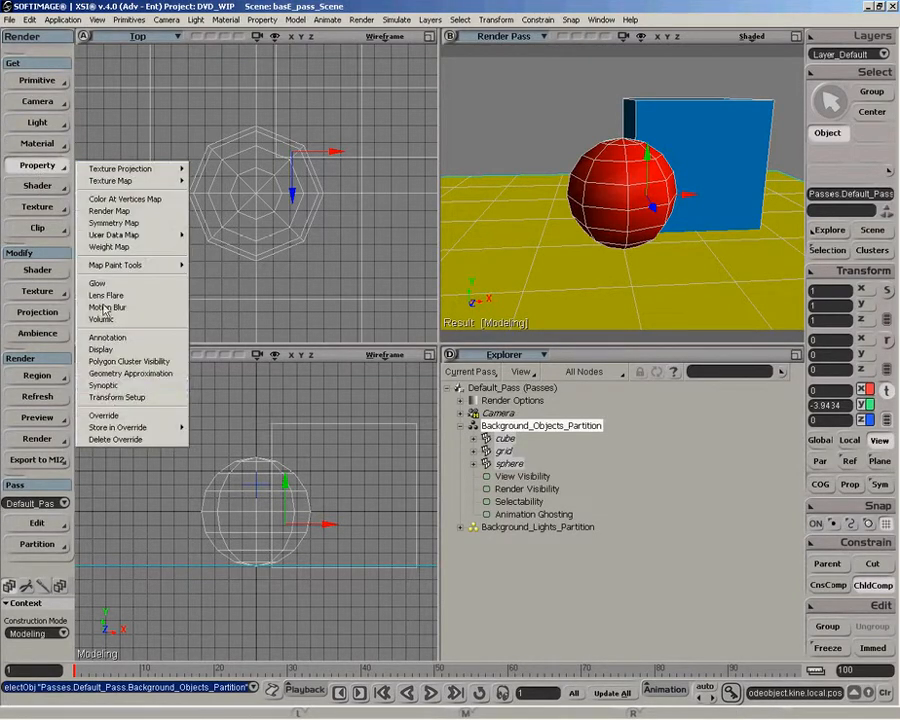
{"action": "left_click", "coordinate": [118, 421]}
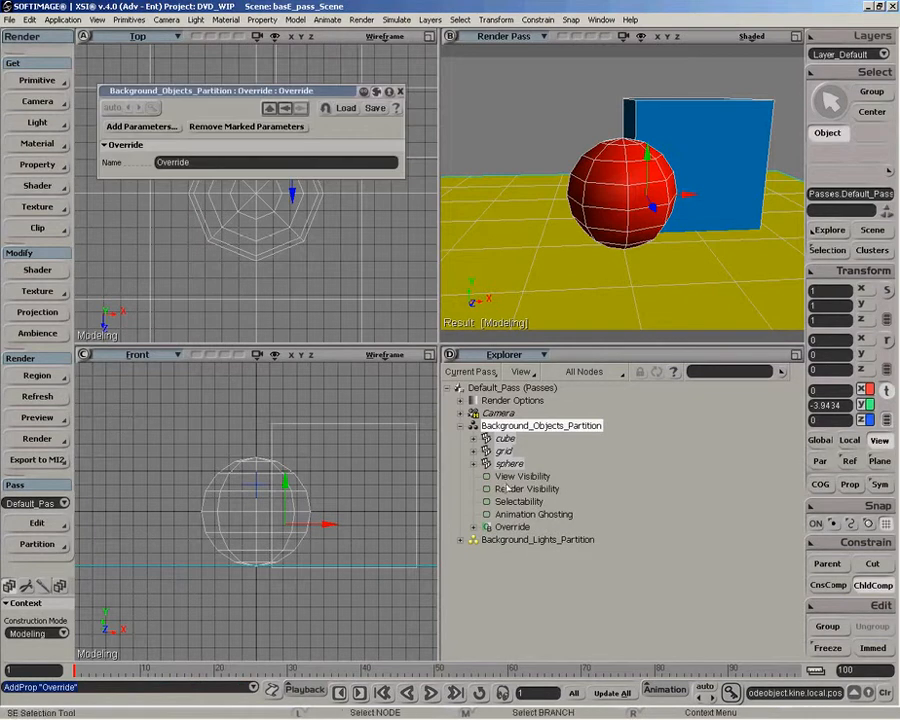
{"action": "left_click", "coordinate": [514, 529]}
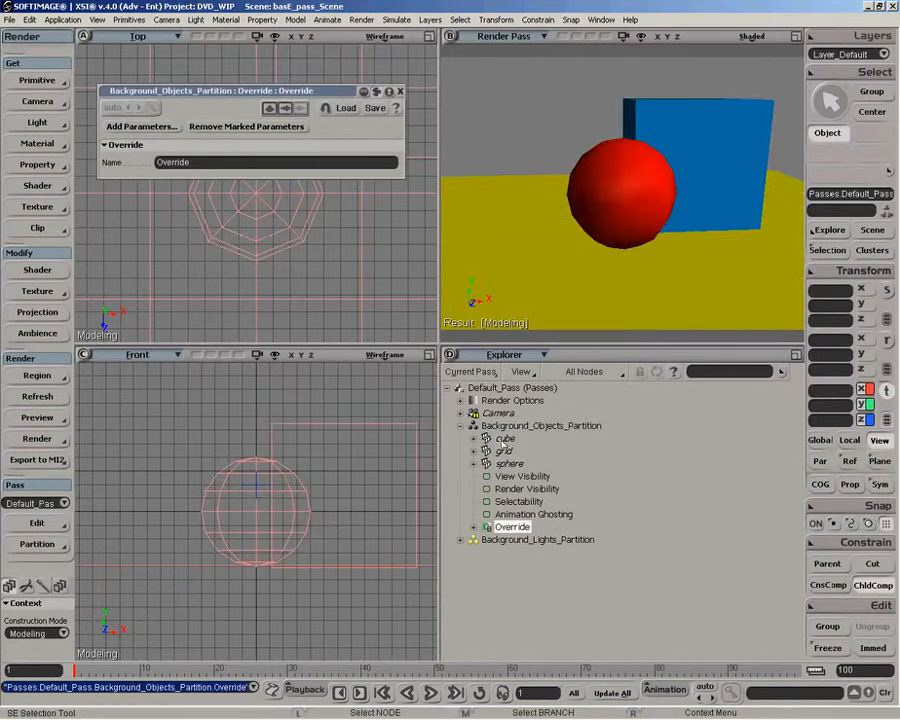
{"action": "left_click", "coordinate": [501, 428]}
{"action": "key", "text": "v"}
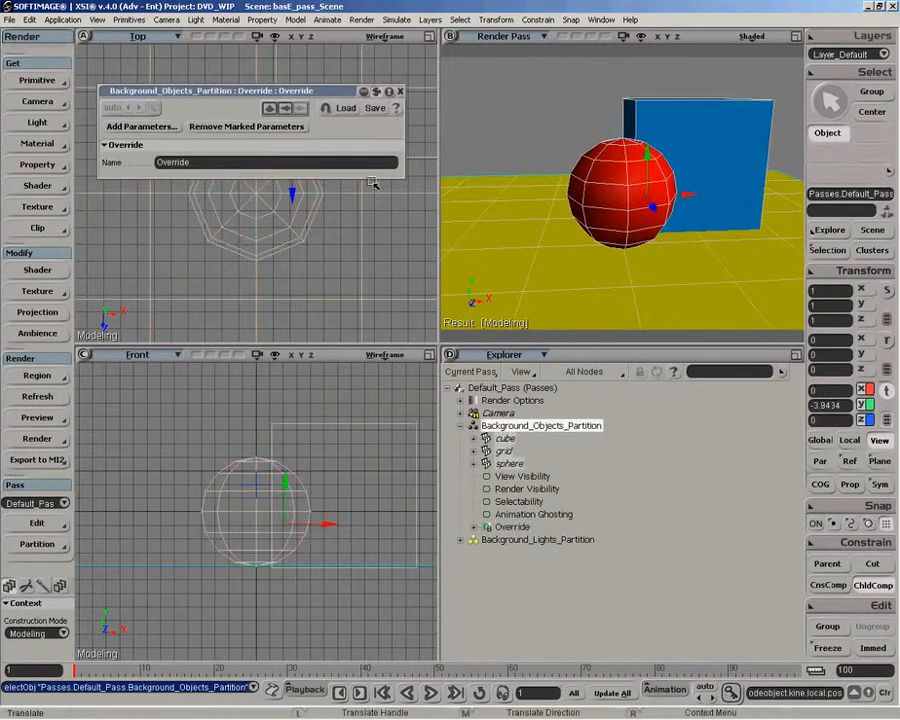
{"action": "left_click_drag", "start_coordinate": [382, 180], "coordinate": [382, 322]}
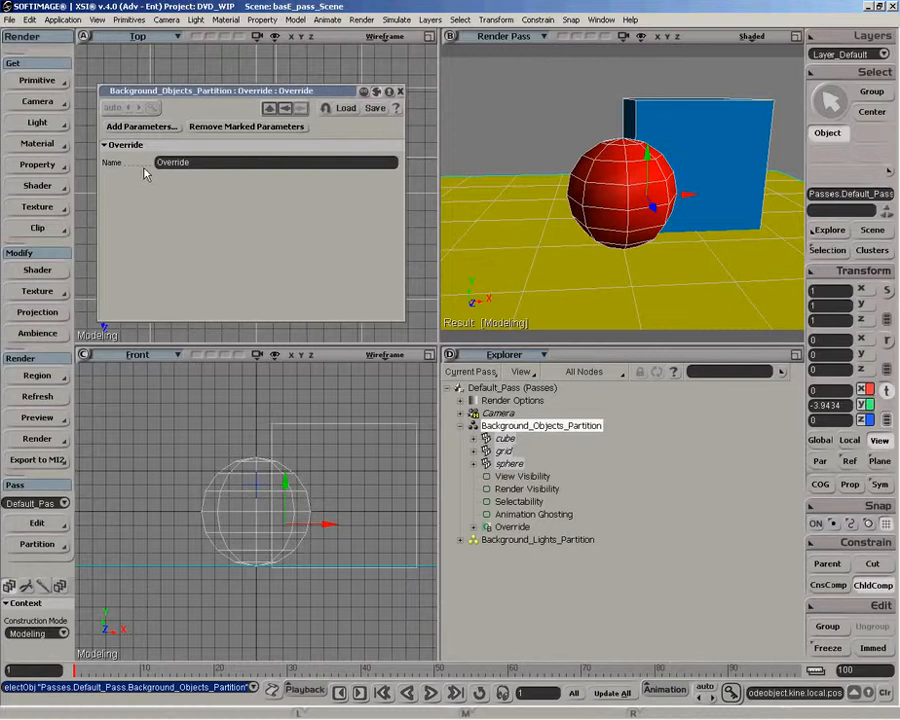
Step: Add the grid's View Visibility parameter to the partition's override and switch it off
{"action": "left_click", "coordinate": [160, 128]}
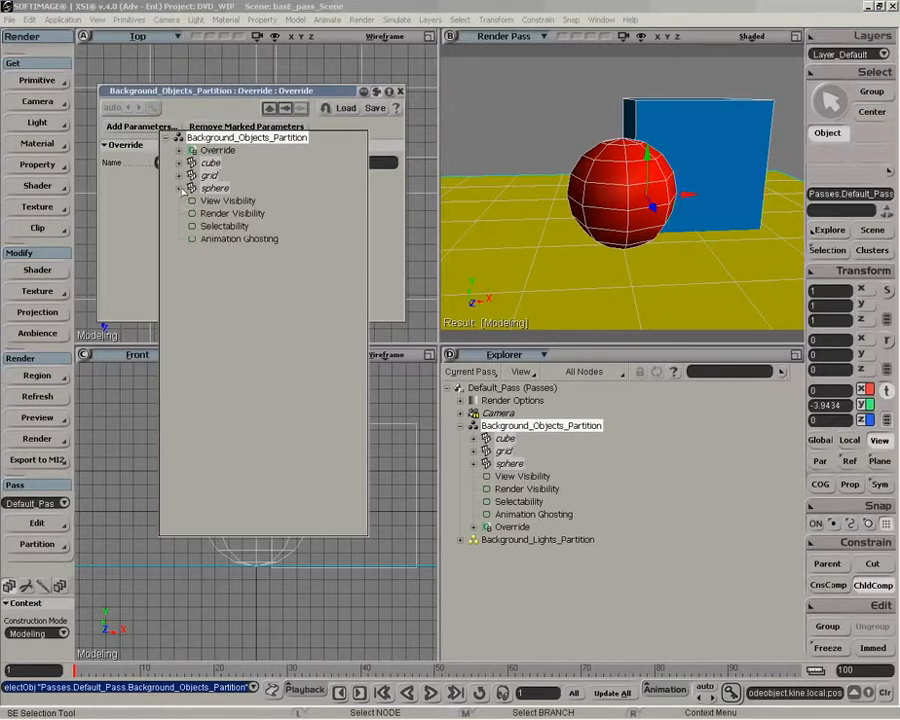
{"action": "left_click", "coordinate": [179, 175]}
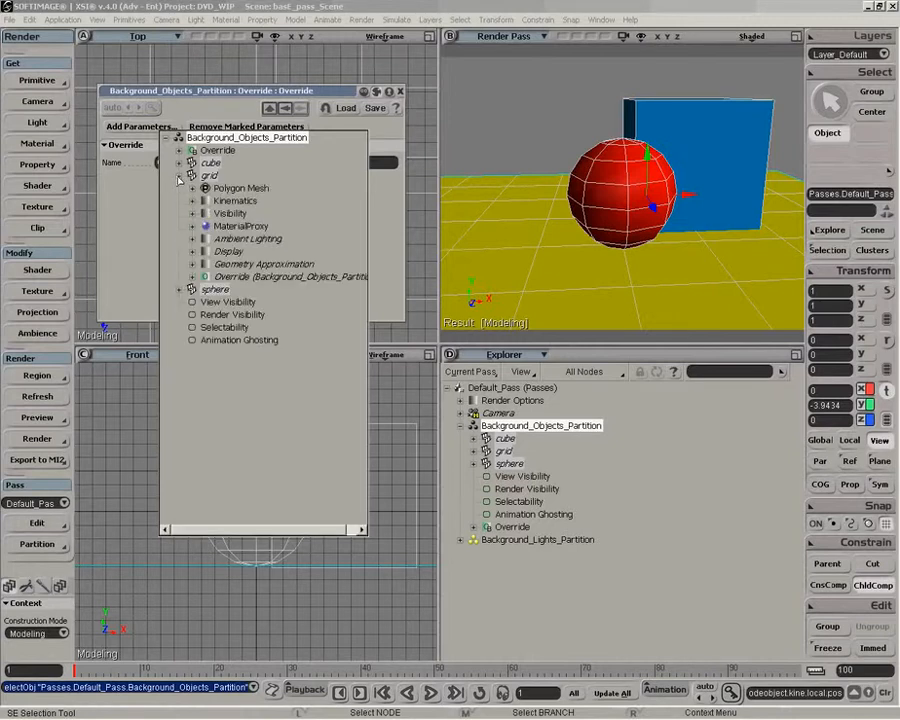
{"action": "left_click", "coordinate": [192, 213]}
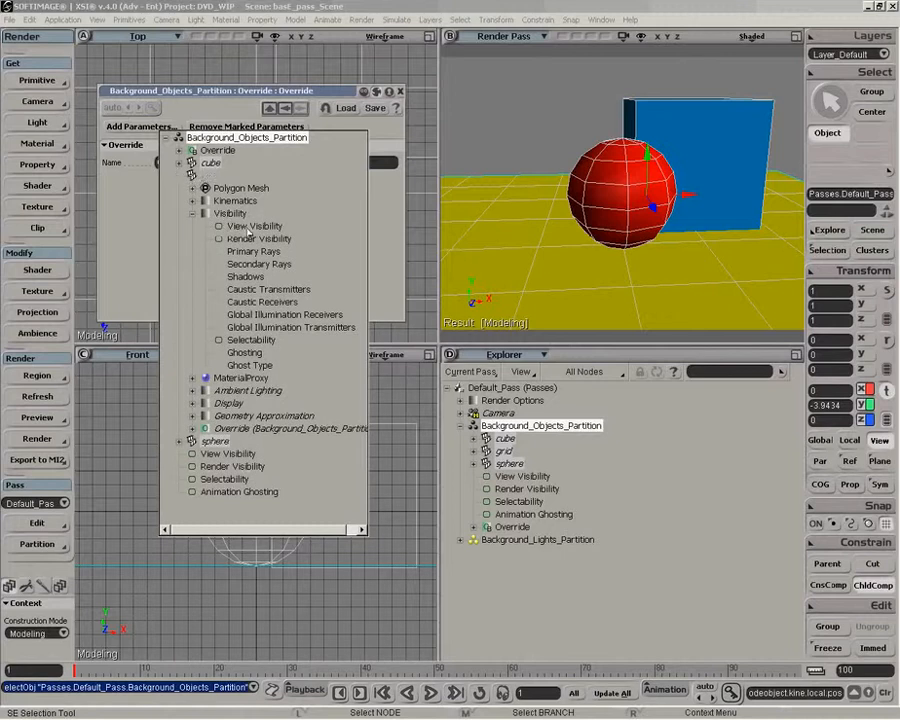
{"action": "left_click", "coordinate": [198, 110]}
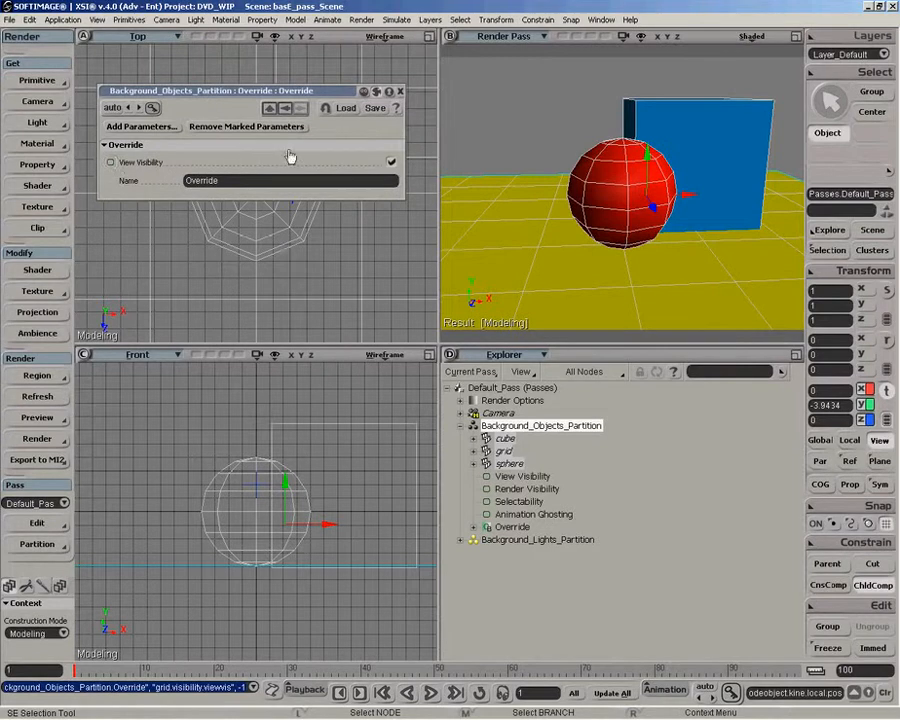
{"action": "left_click", "coordinate": [391, 162]}
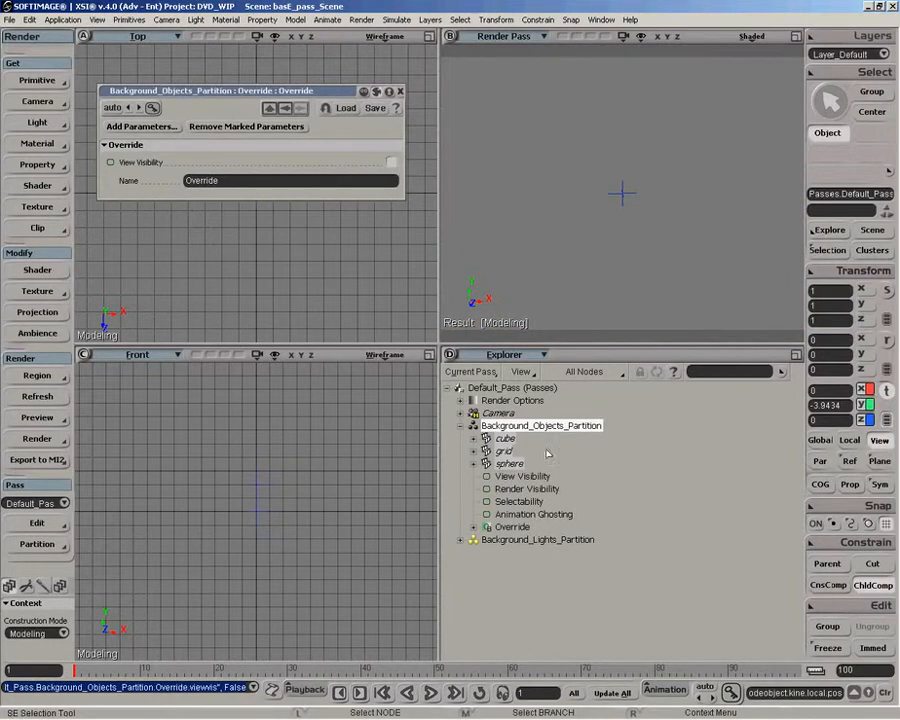
Step: Compare the objects' visibility in Pass and Default_Pass by switching the current pass, ending on Default_Pass
{"action": "key", "text": "v"}
{"action": "left_click", "coordinate": [63, 503]}
{"action": "left_click", "coordinate": [57, 520]}
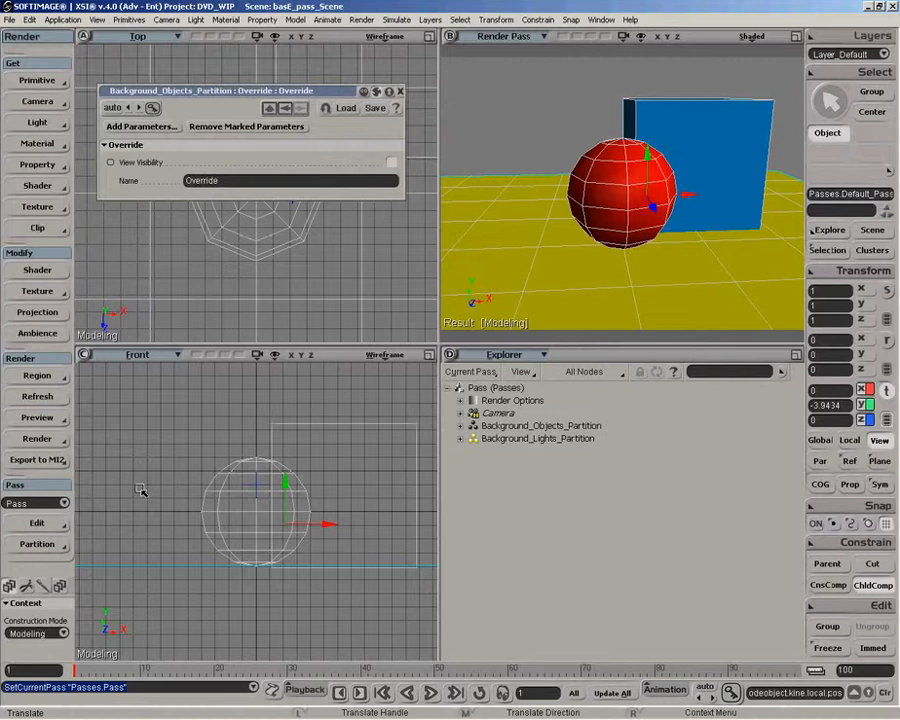
{"action": "left_click", "coordinate": [50, 501]}
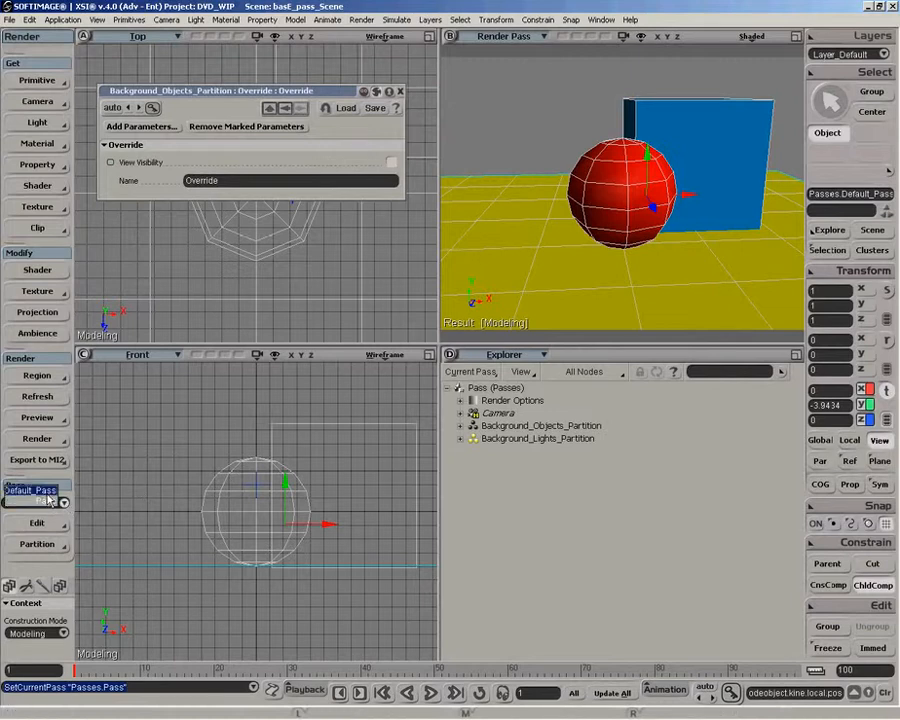
{"action": "left_click", "coordinate": [30, 490]}
Step: Expand Background_Objects_Partition's Override entries down to the View Visibility parameter
{"action": "left_click", "coordinate": [461, 427]}
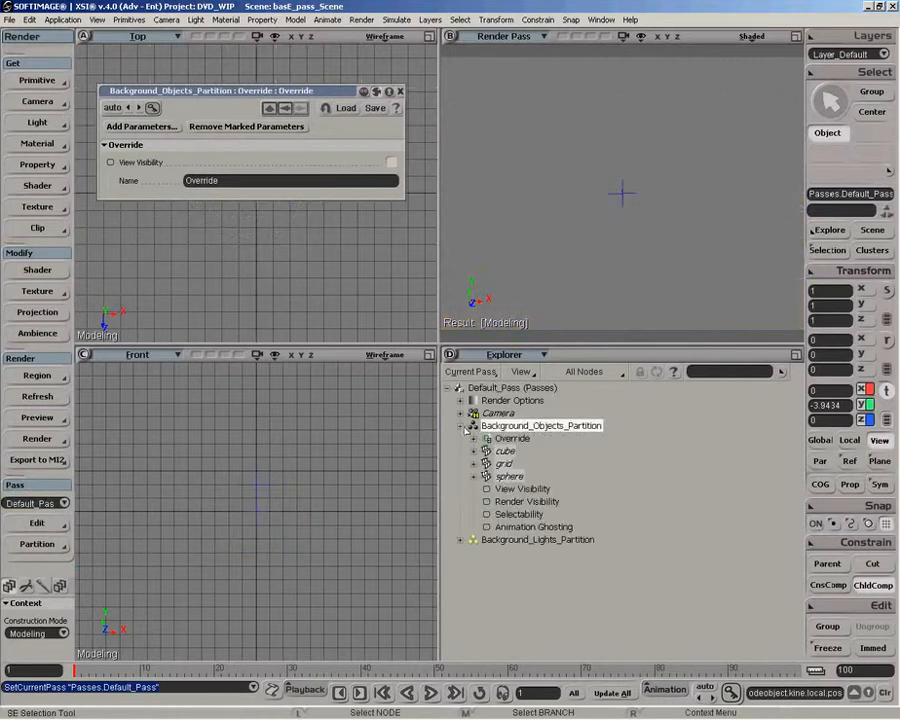
{"action": "key", "text": "v"}
{"action": "left_click", "coordinate": [474, 438]}
{"action": "left_click", "coordinate": [486, 451]}
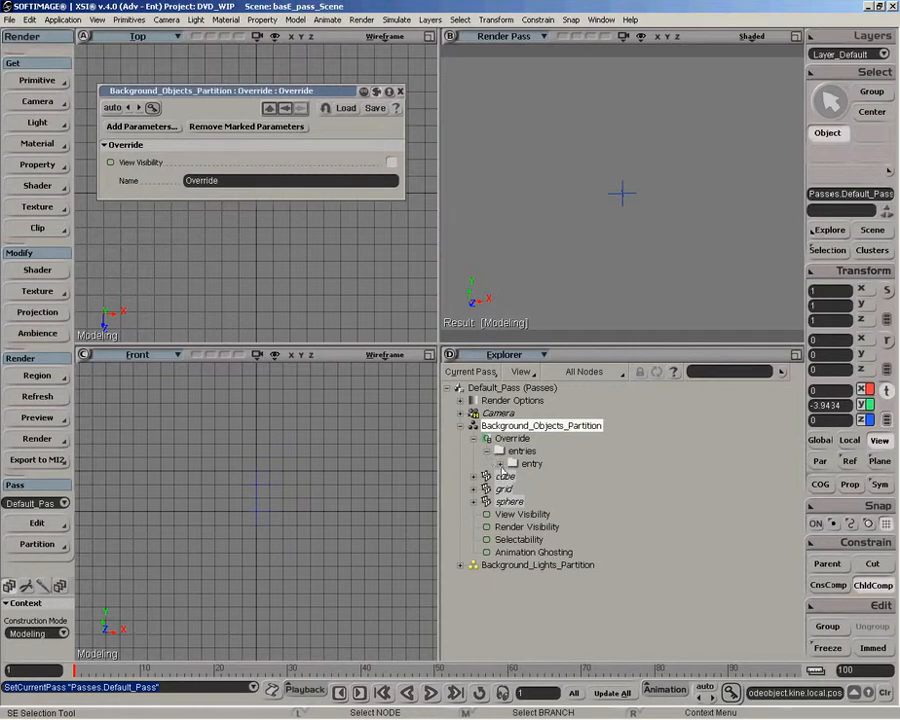
{"action": "left_click", "coordinate": [500, 463]}
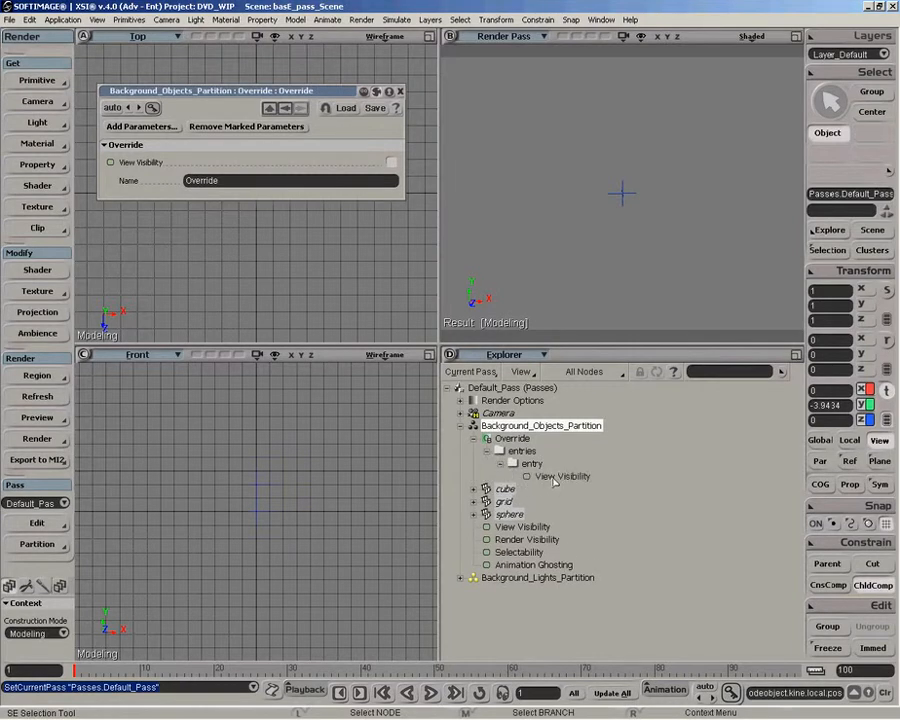
Step: Mark the View Visibility parameter, remove it from the override, and close the override's property page
{"action": "left_click", "coordinate": [553, 477]}
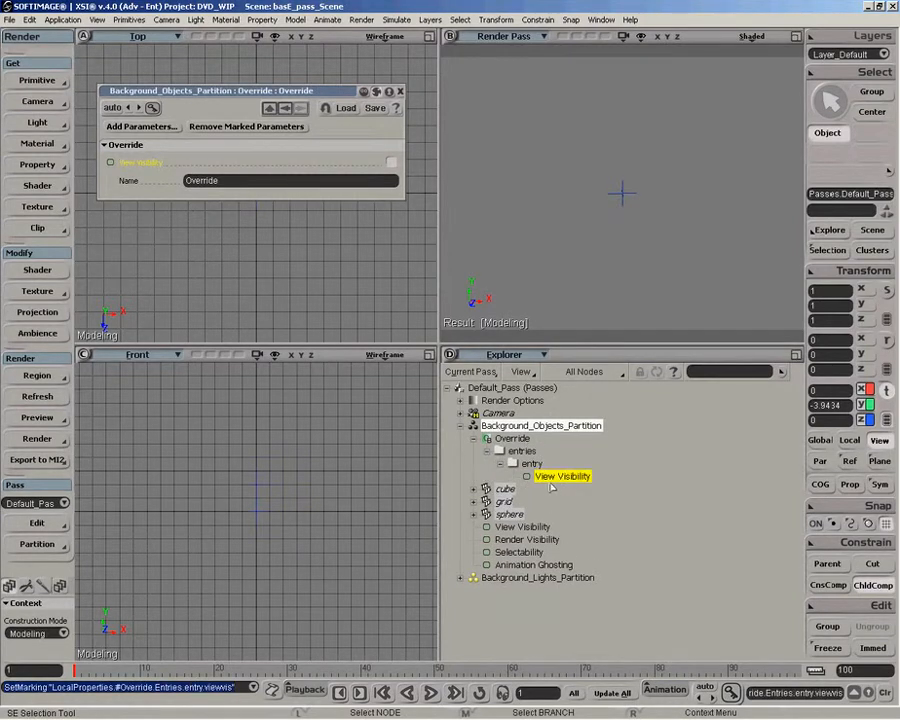
{"action": "left_click", "coordinate": [139, 166]}
{"action": "left_click", "coordinate": [139, 166]}
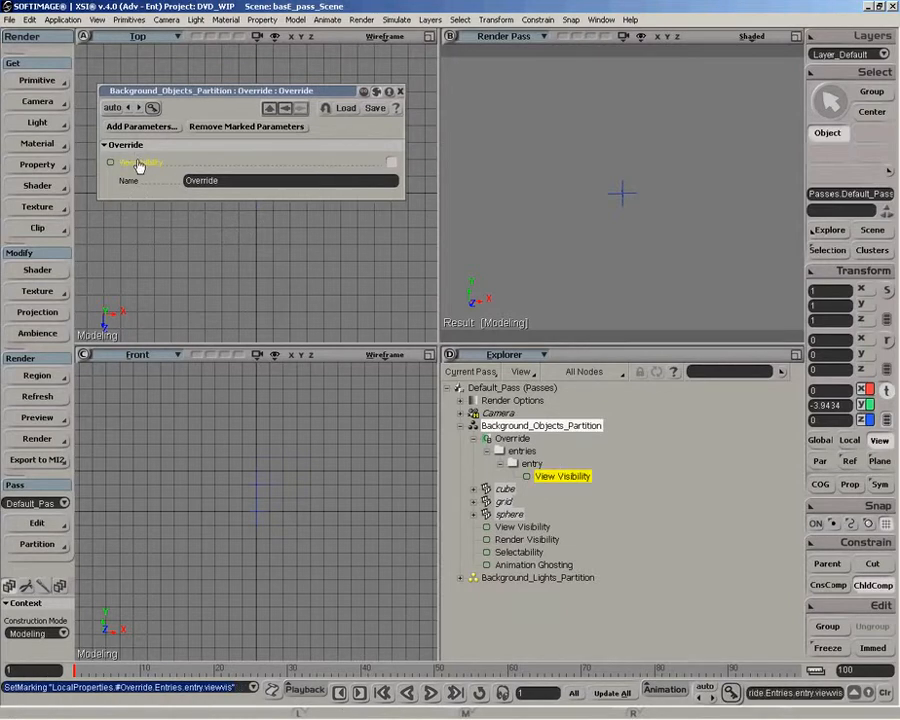
{"action": "left_click", "coordinate": [224, 127]}
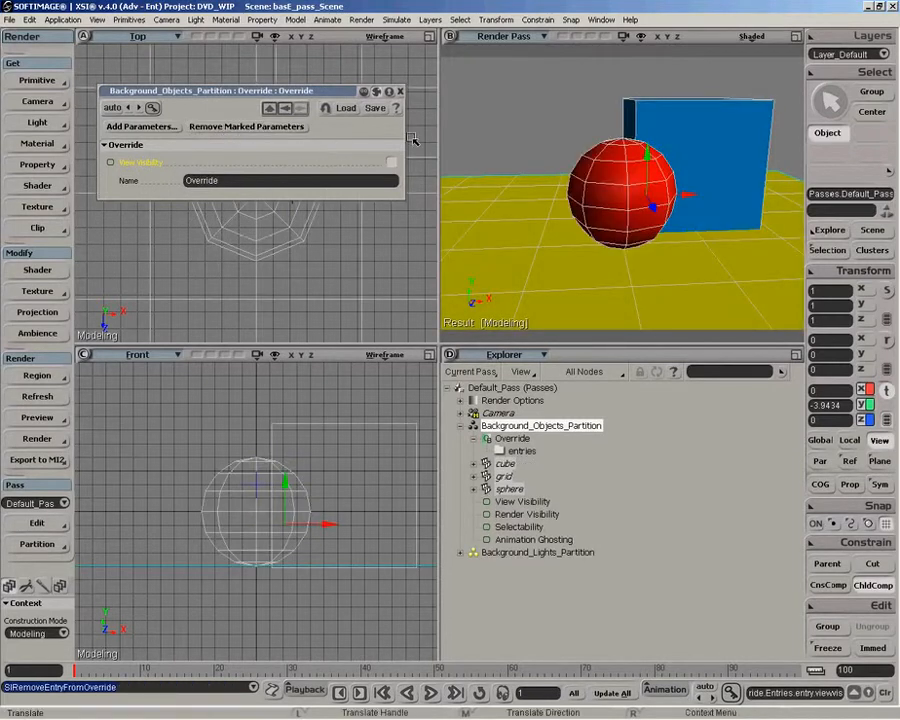
{"action": "left_click", "coordinate": [401, 91]}
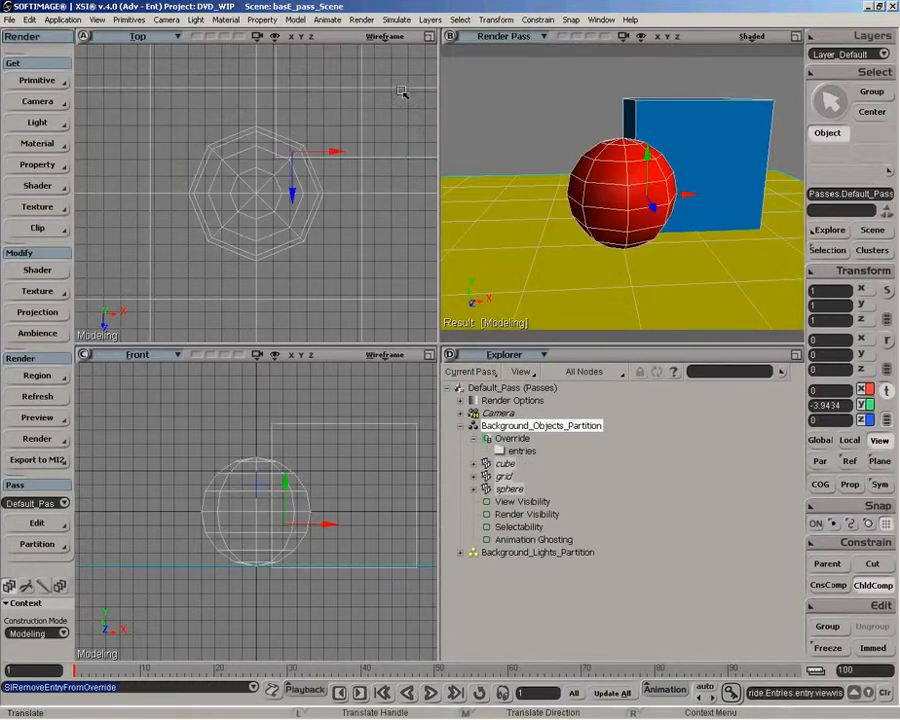
Step: Reopen the partition's override and add the cube's View Visibility parameter to it
{"action": "left_click", "coordinate": [489, 440]}
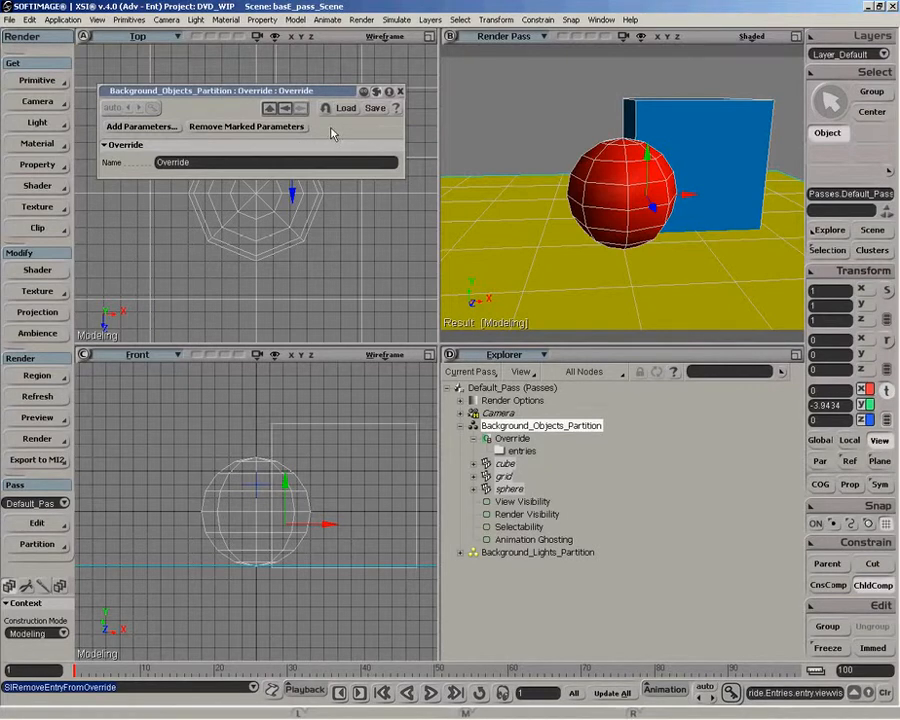
{"action": "left_click", "coordinate": [130, 126]}
{"action": "left_click", "coordinate": [172, 160]}
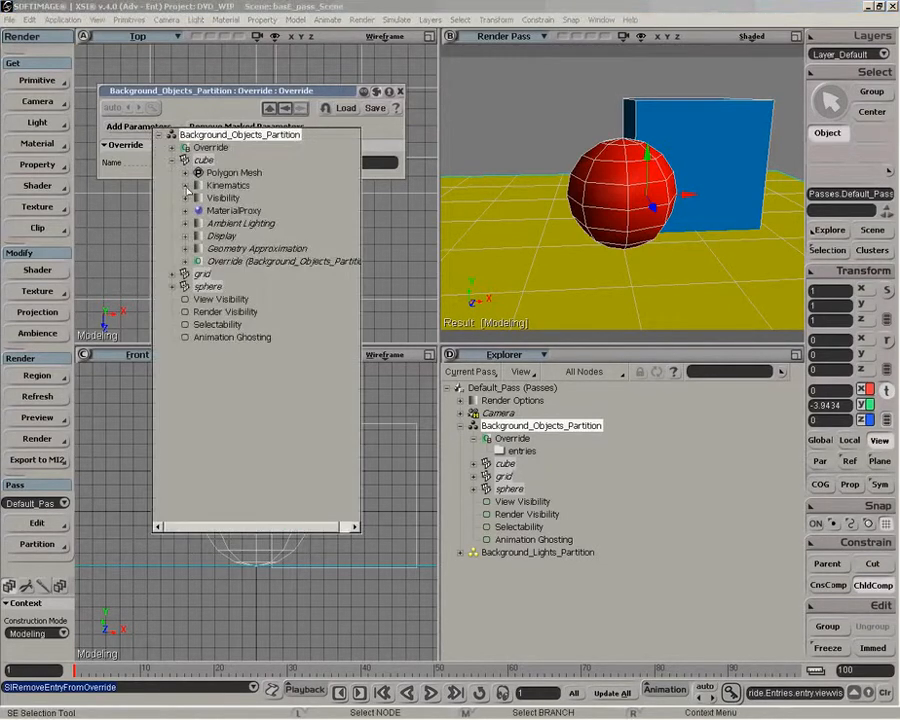
{"action": "left_click", "coordinate": [186, 198]}
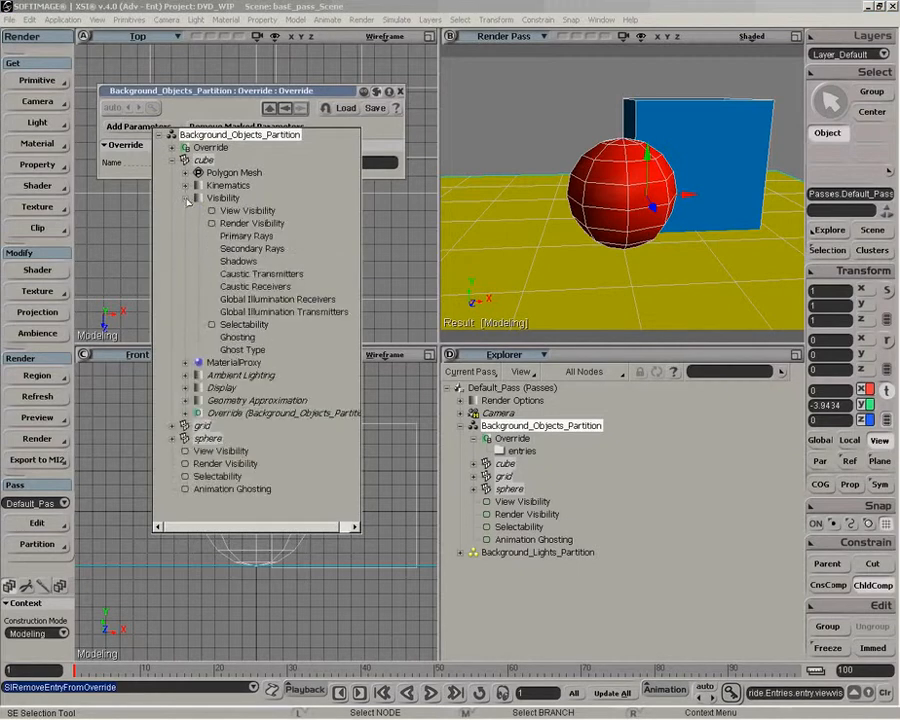
{"action": "left_click", "coordinate": [238, 212]}
{"action": "left_click", "coordinate": [194, 106]}
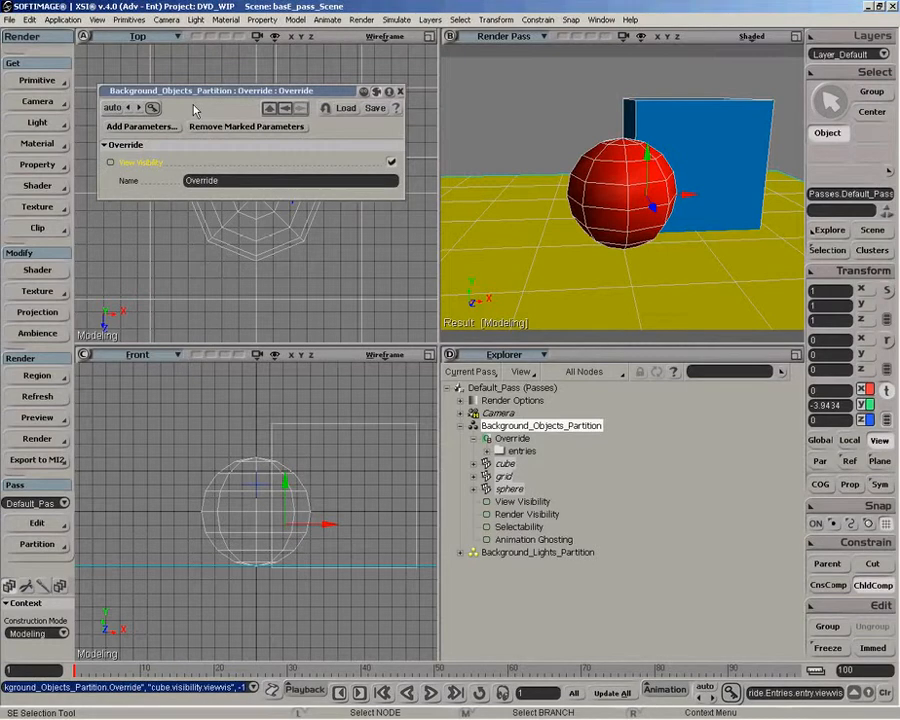
{"action": "key", "text": "v"}
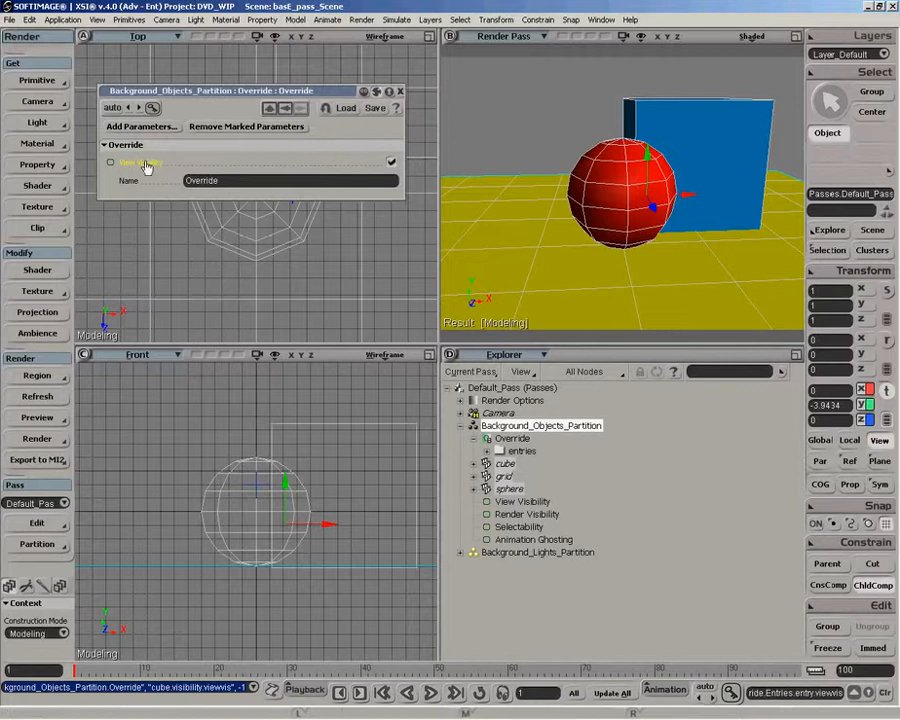
Step: Keyframe the override's View Visibility on at frame 1, off at frame 5 and on at frame 12, returning to frame 1
{"action": "left_click", "coordinate": [110, 163]}
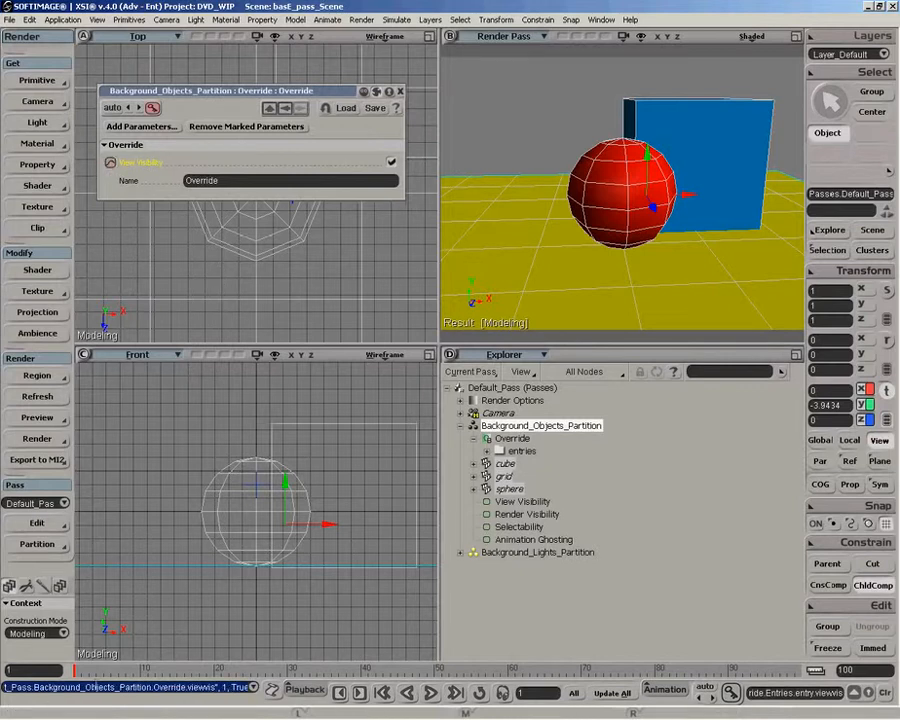
{"action": "left_click", "coordinate": [102, 669]}
{"action": "left_click", "coordinate": [110, 163]}
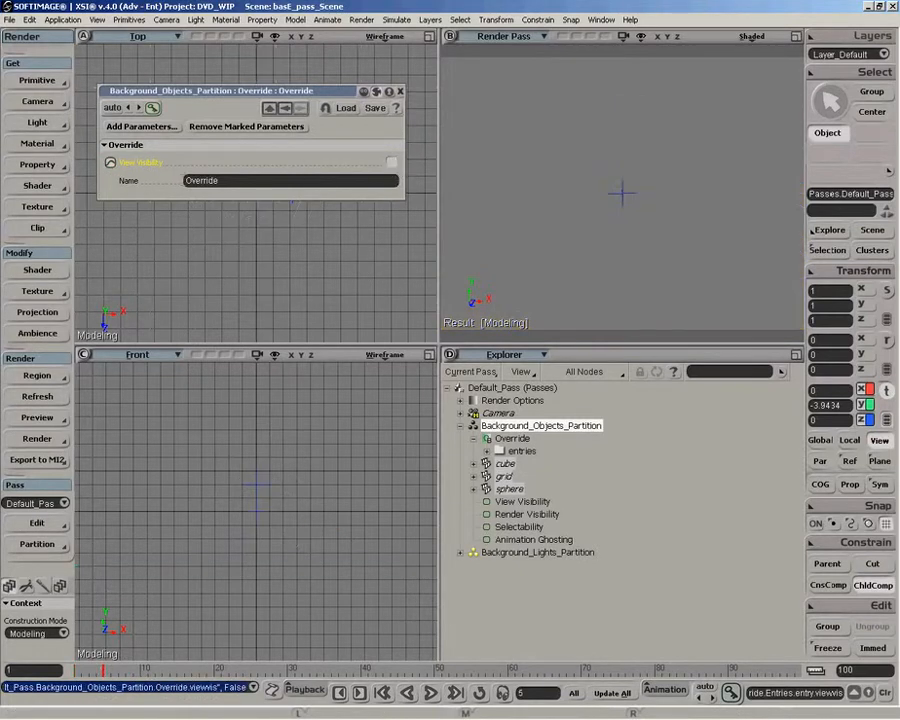
{"action": "left_click", "coordinate": [154, 670]}
{"action": "left_click", "coordinate": [391, 162]}
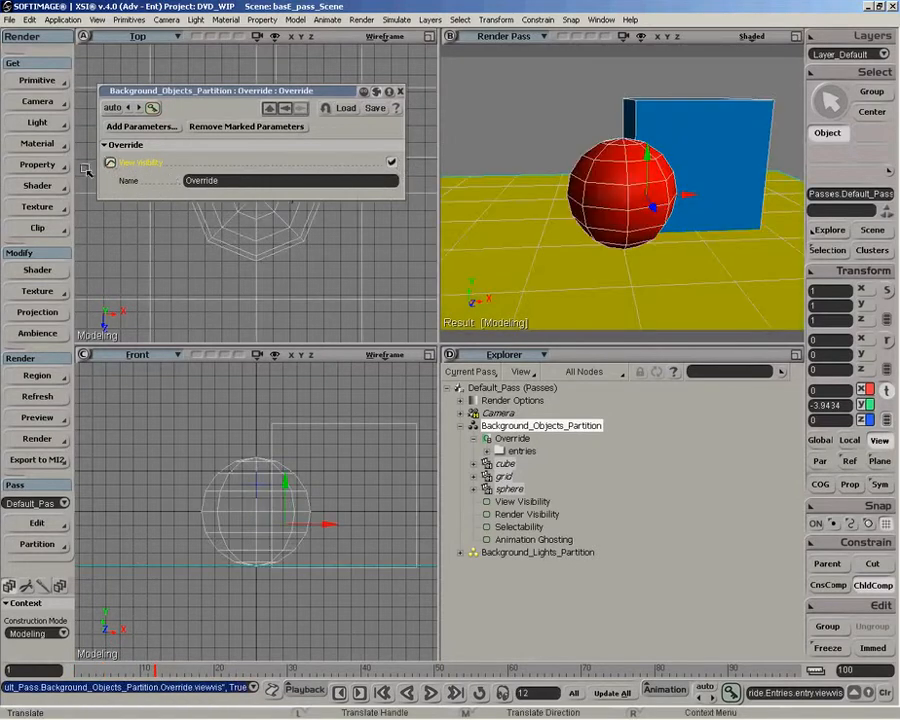
{"action": "left_click_drag", "start_coordinate": [154, 668], "coordinate": [72, 663]}
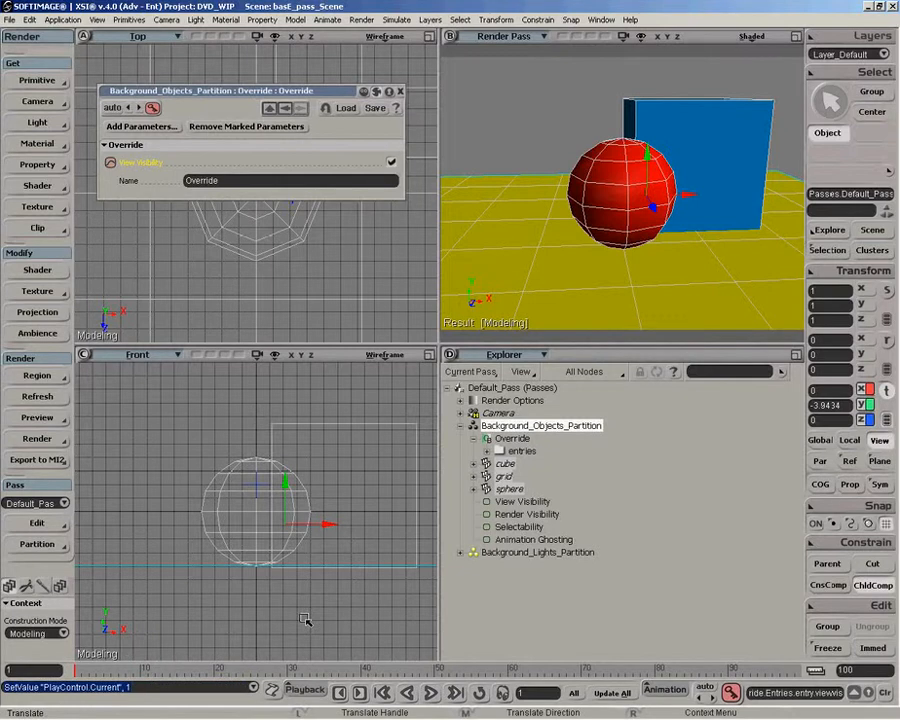
{"action": "left_click", "coordinate": [461, 426]}
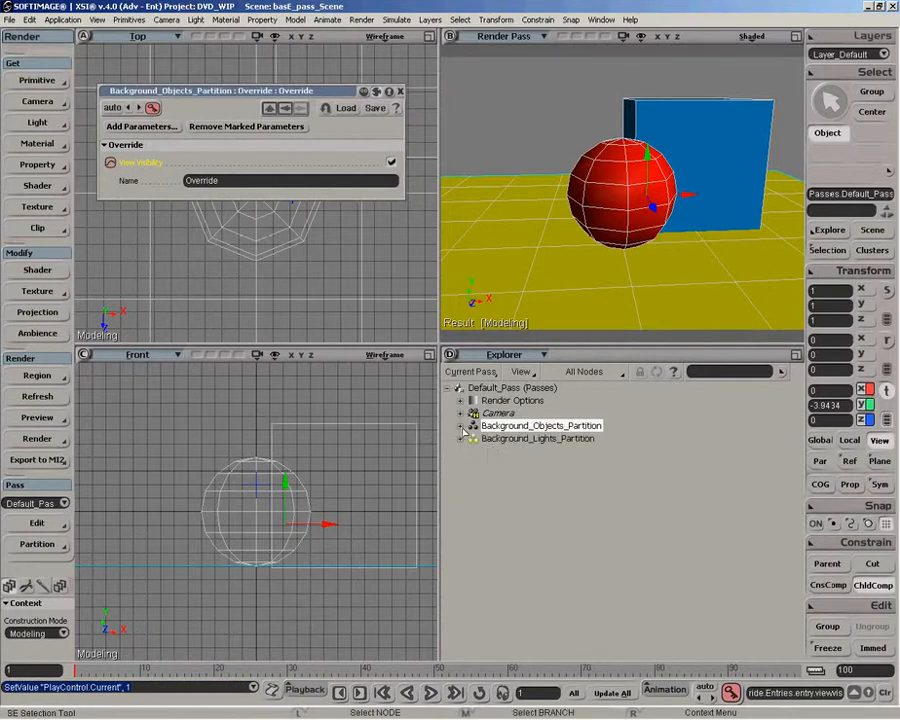